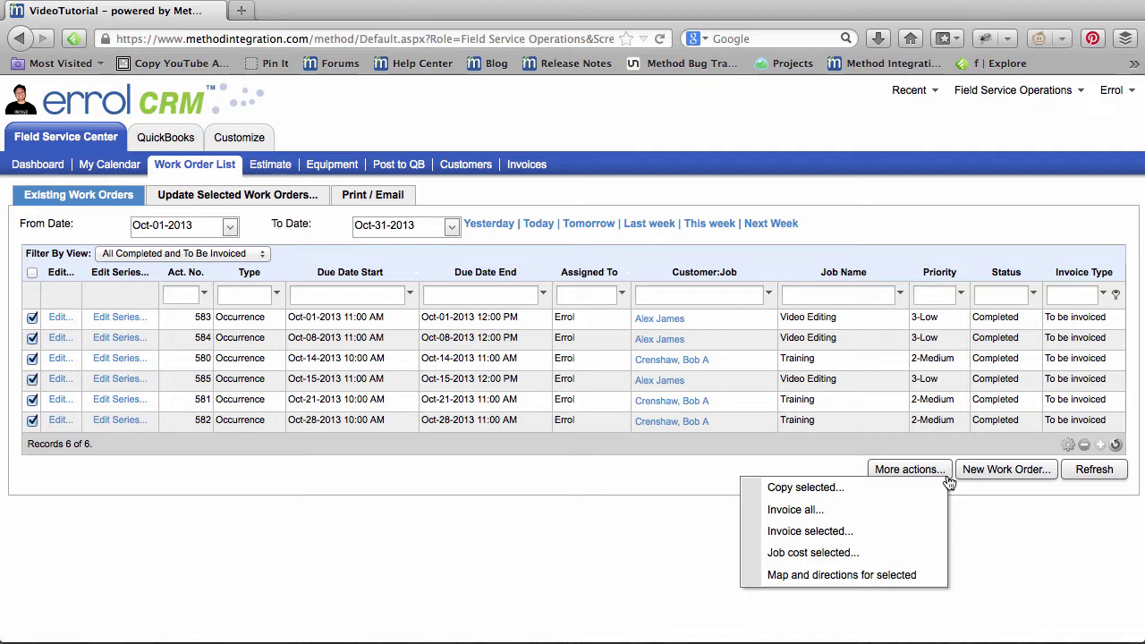
# Deselect all listed work orders and shrink the grid to one row per page
pyautogui.click(32, 272)
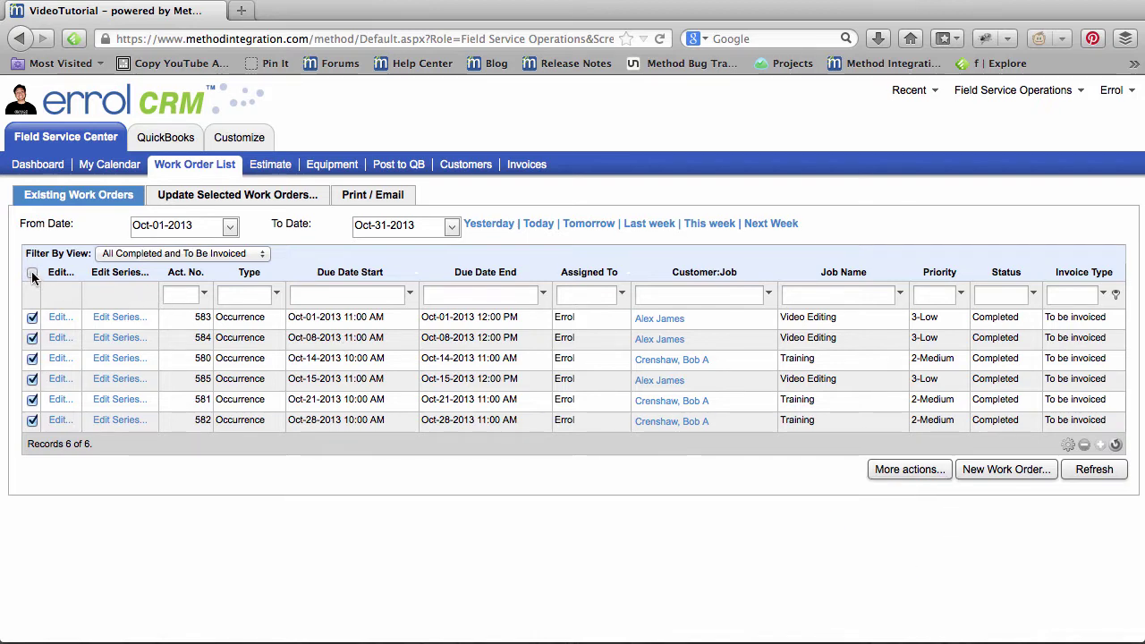
pyautogui.click(32, 272)
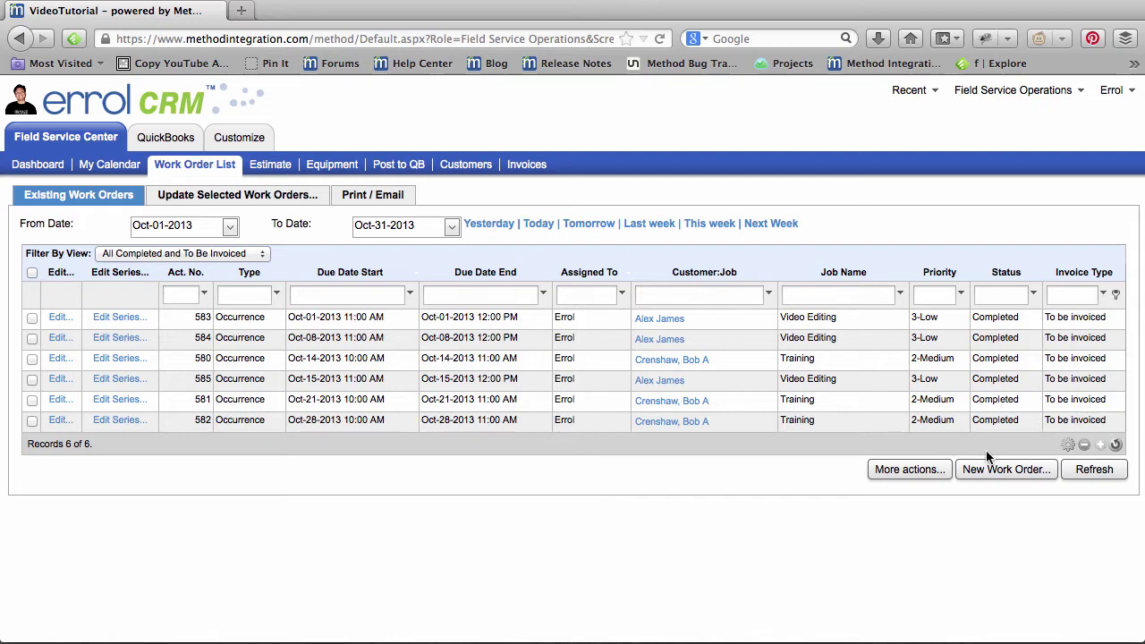
pyautogui.click(1086, 446)
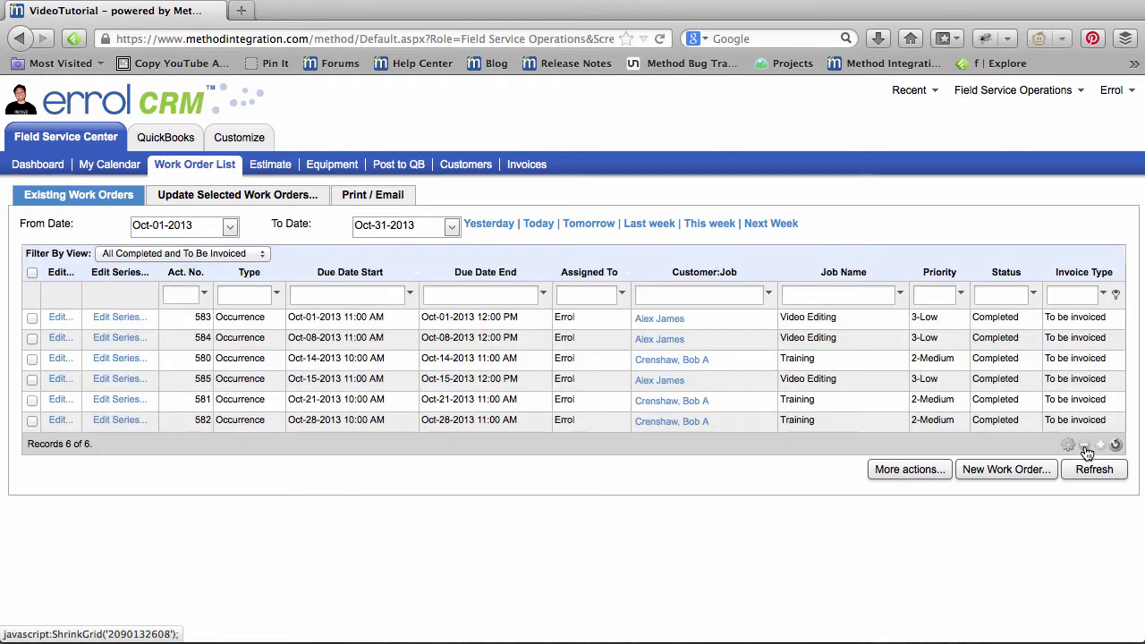
pyautogui.click(1085, 426)
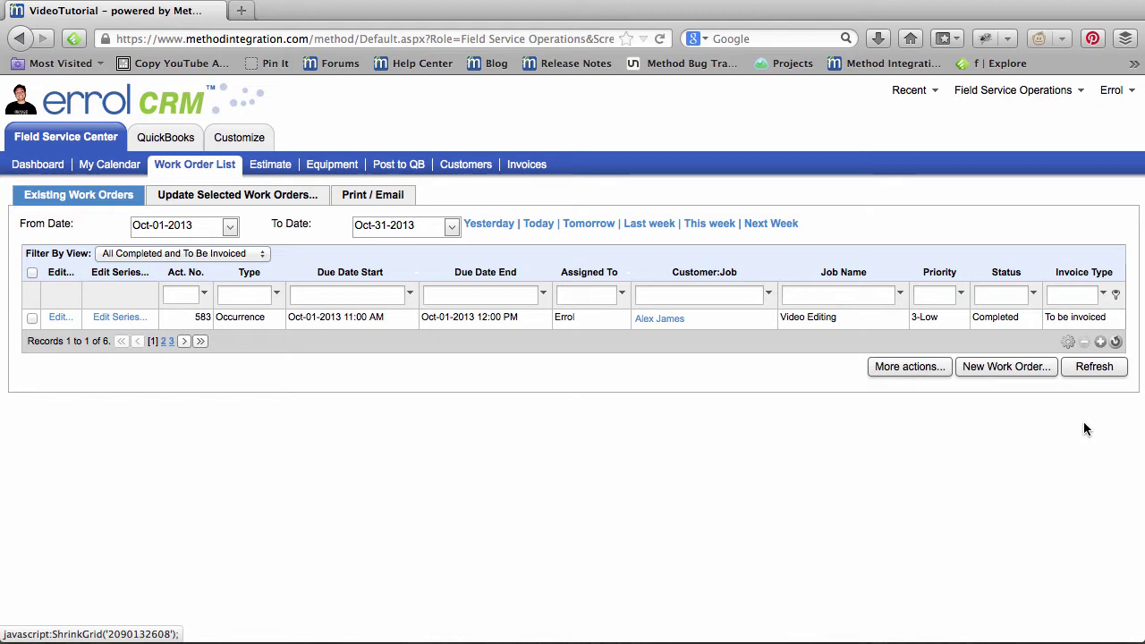
# Page through the one-row work order grid and view the additional actions available for work orders
pyautogui.click(184, 341)
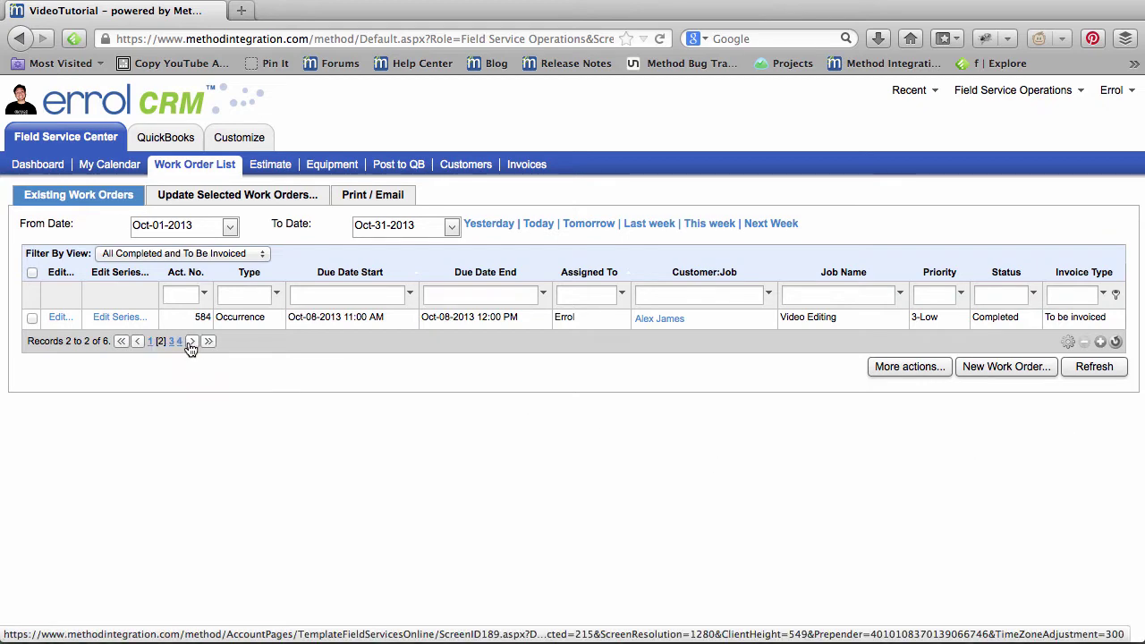
pyautogui.click(189, 342)
pyautogui.click(198, 345)
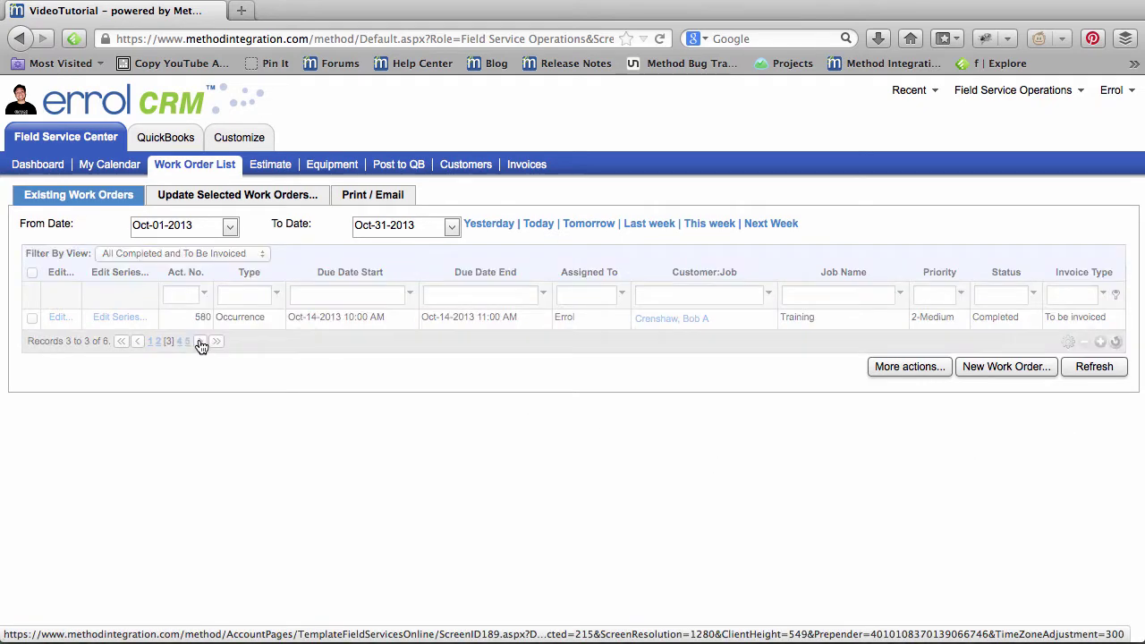
pyautogui.click(142, 347)
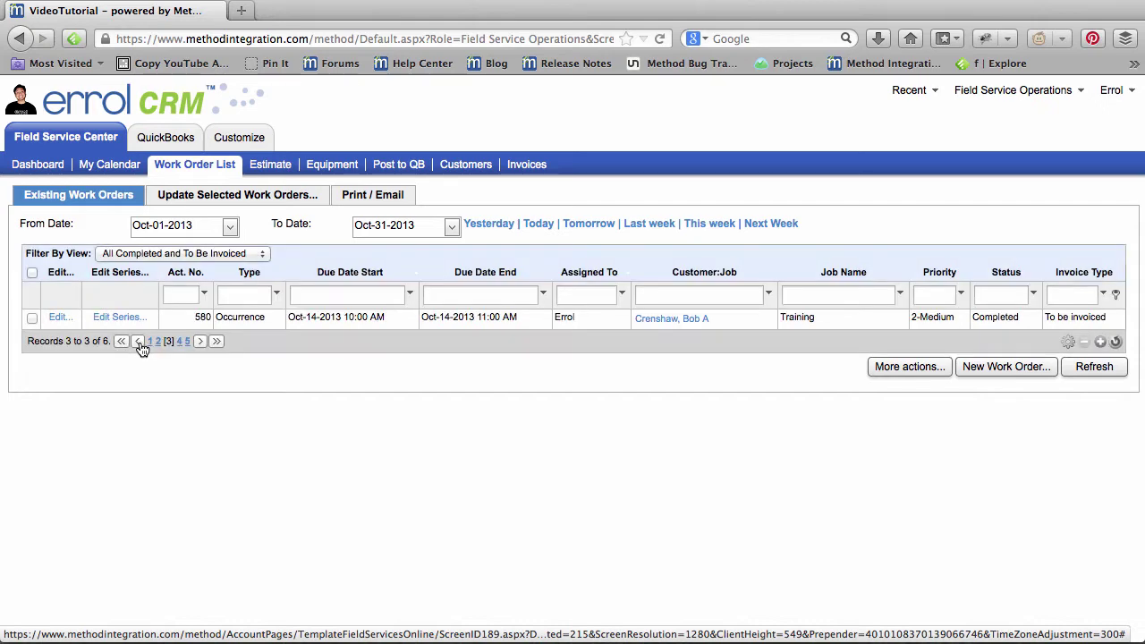
pyautogui.click(942, 369)
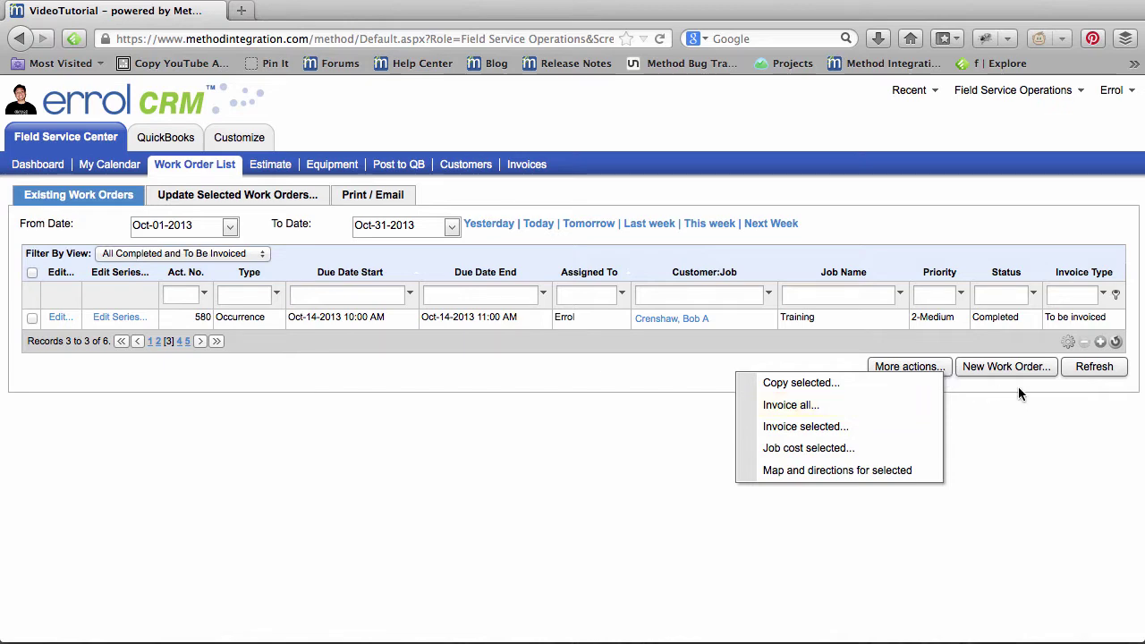
# Expand the grid until all six October work orders are listed and select each of them
pyautogui.click(1100, 341)
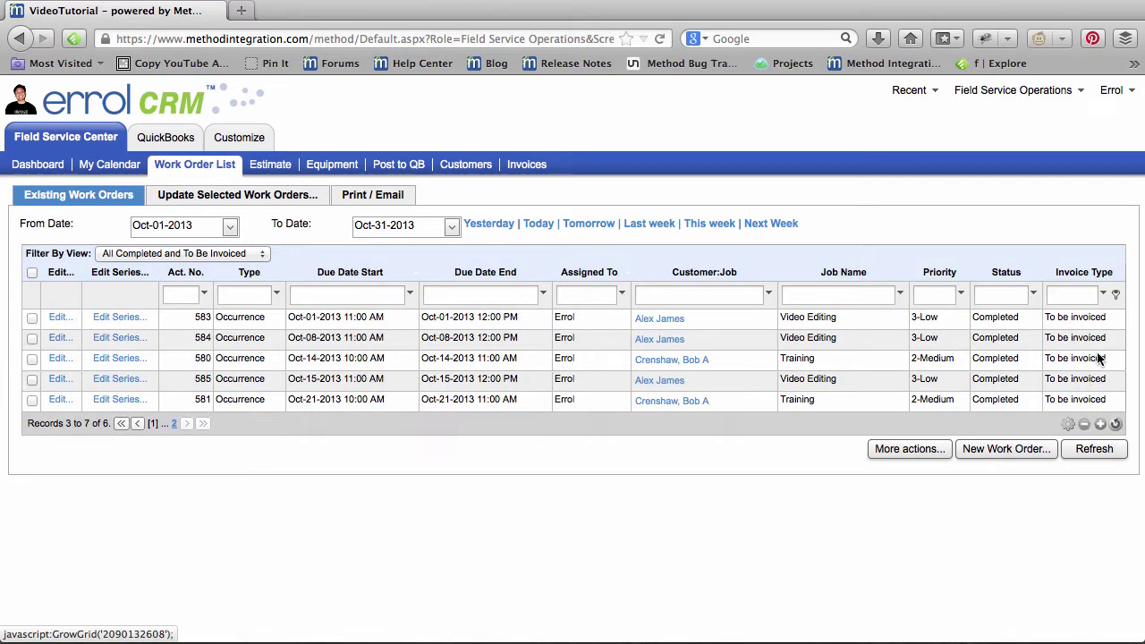
pyautogui.click(1100, 423)
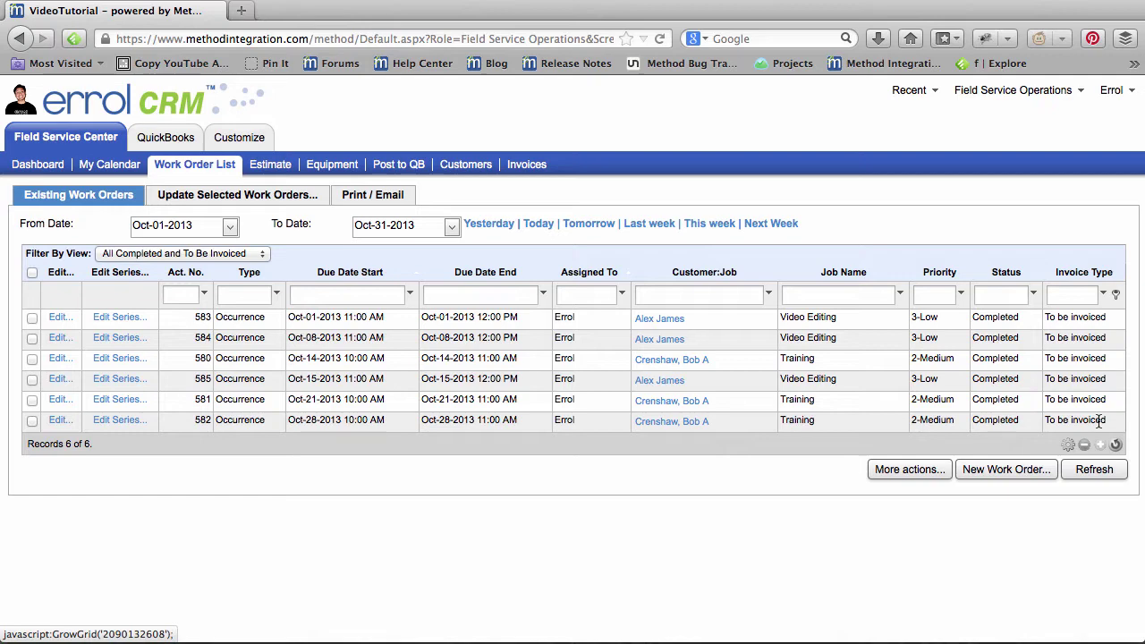
pyautogui.click(33, 319)
pyautogui.click(33, 338)
pyautogui.click(33, 359)
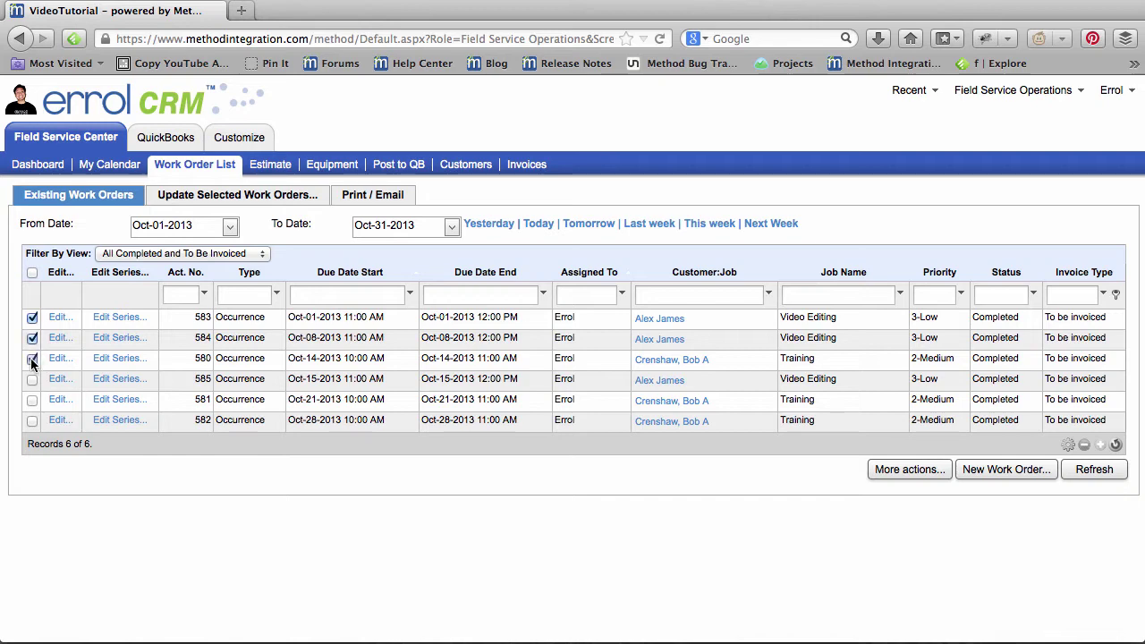
pyautogui.click(33, 379)
pyautogui.click(33, 400)
pyautogui.click(33, 421)
# Create invoices for the selected work orders, keeping the default invoice preferences
pyautogui.click(898, 480)
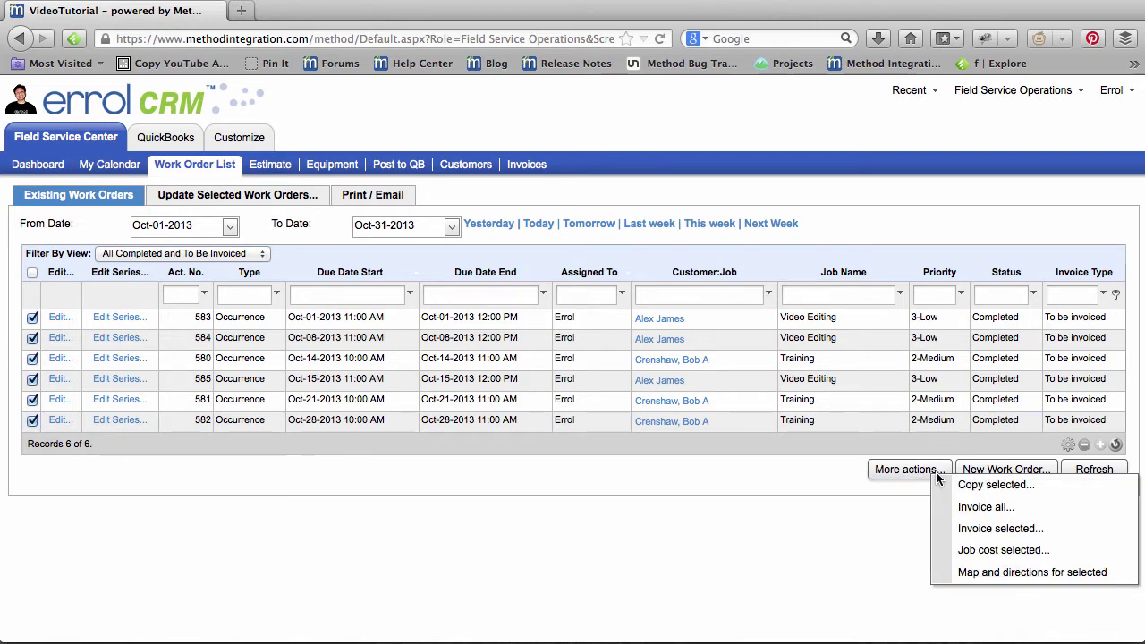
pyautogui.click(1065, 530)
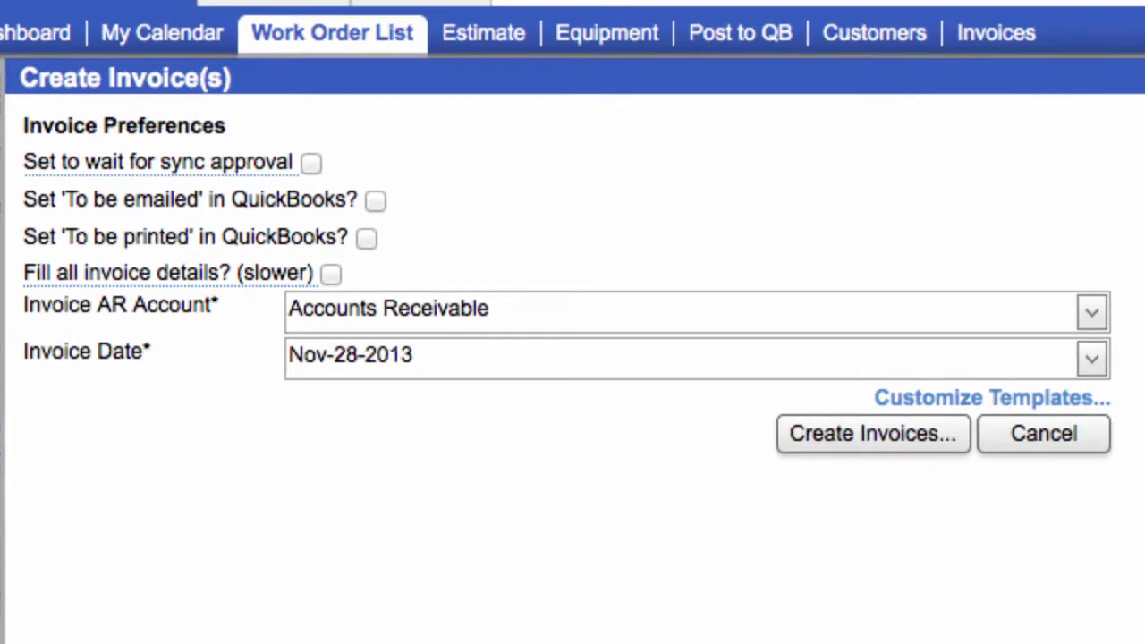
pyautogui.moveTo(235, 159)
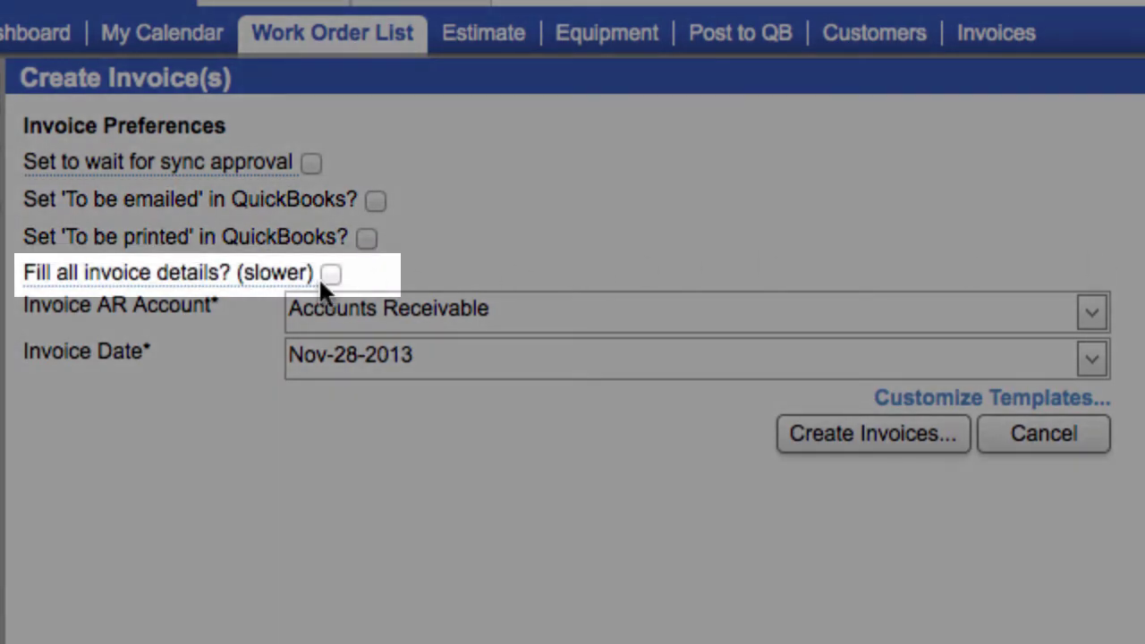
pyautogui.moveTo(293, 277)
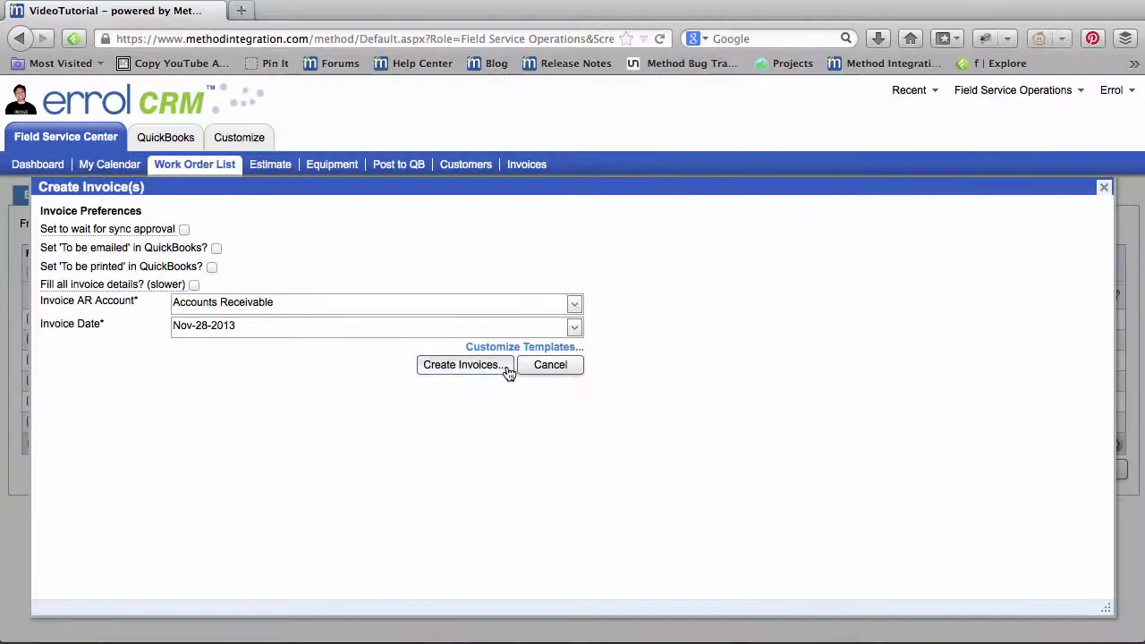
pyautogui.click(507, 370)
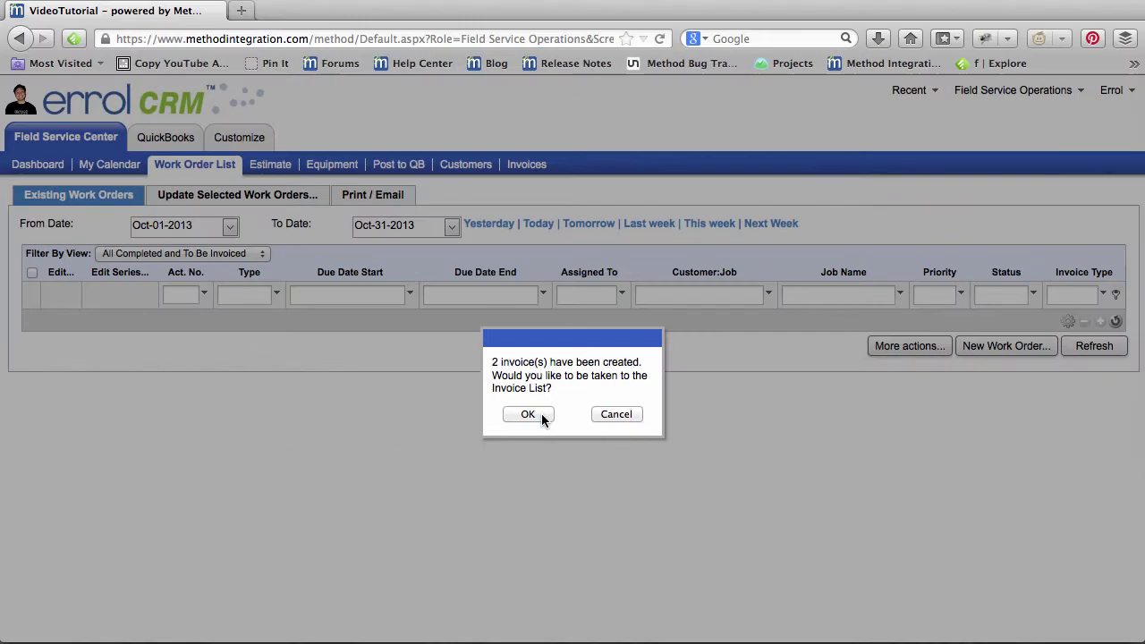
# Go to the invoice list and open the second invoice dated Nov-28-2013
pyautogui.click(528, 414)
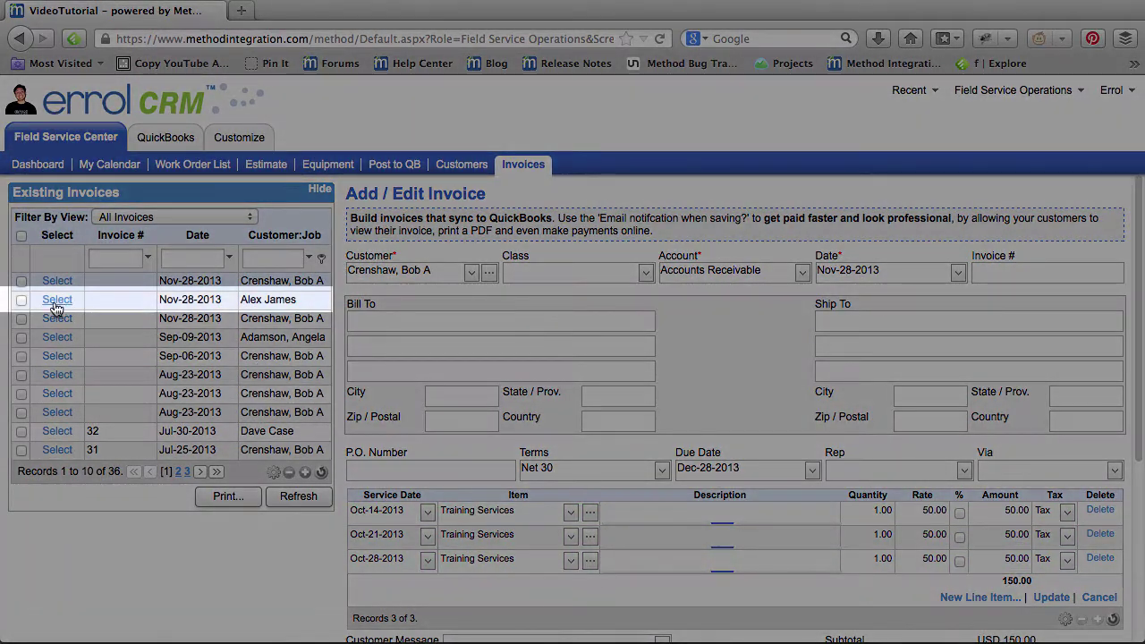
pyautogui.click(56, 303)
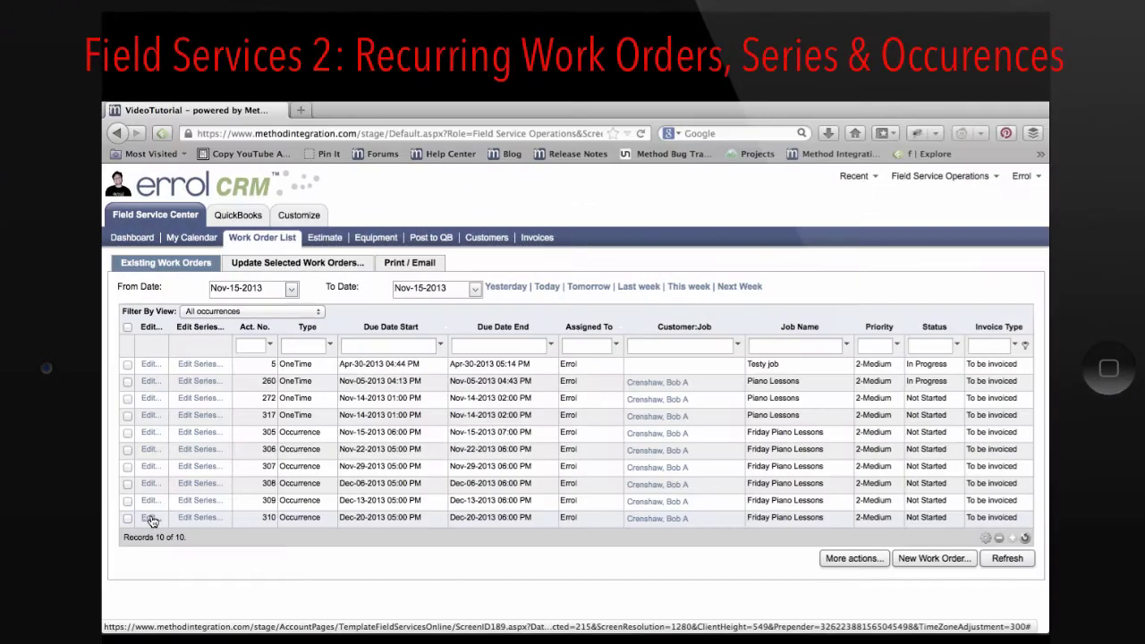
pyautogui.click(220, 471)
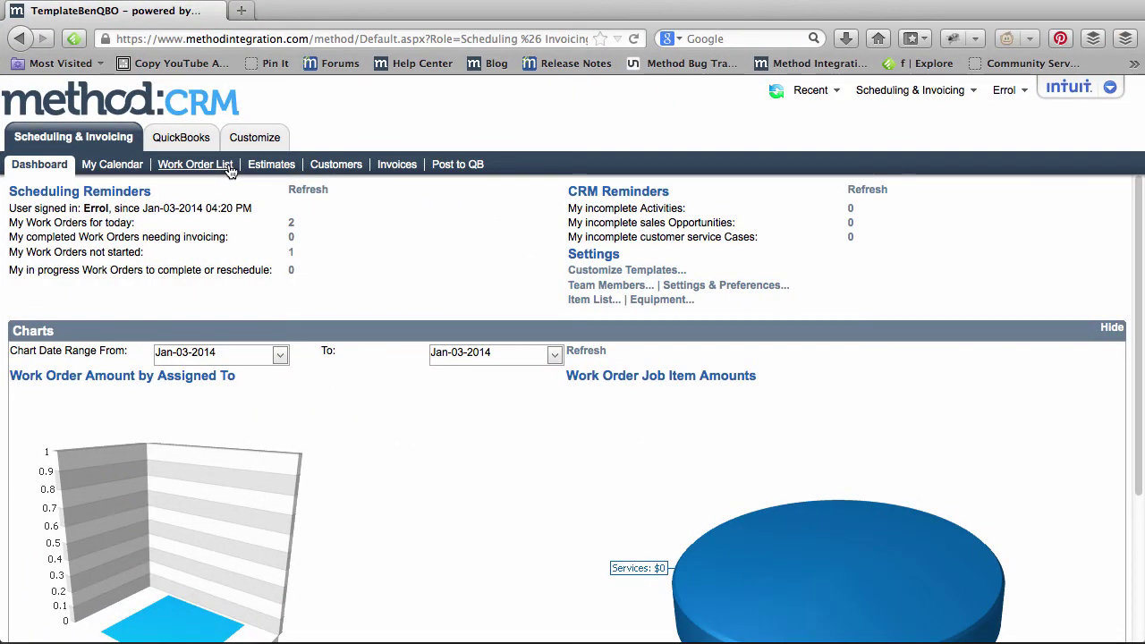
# Open the Work Order List and filter it by the view My Completed and To Be Invoiced
pyautogui.click(230, 170)
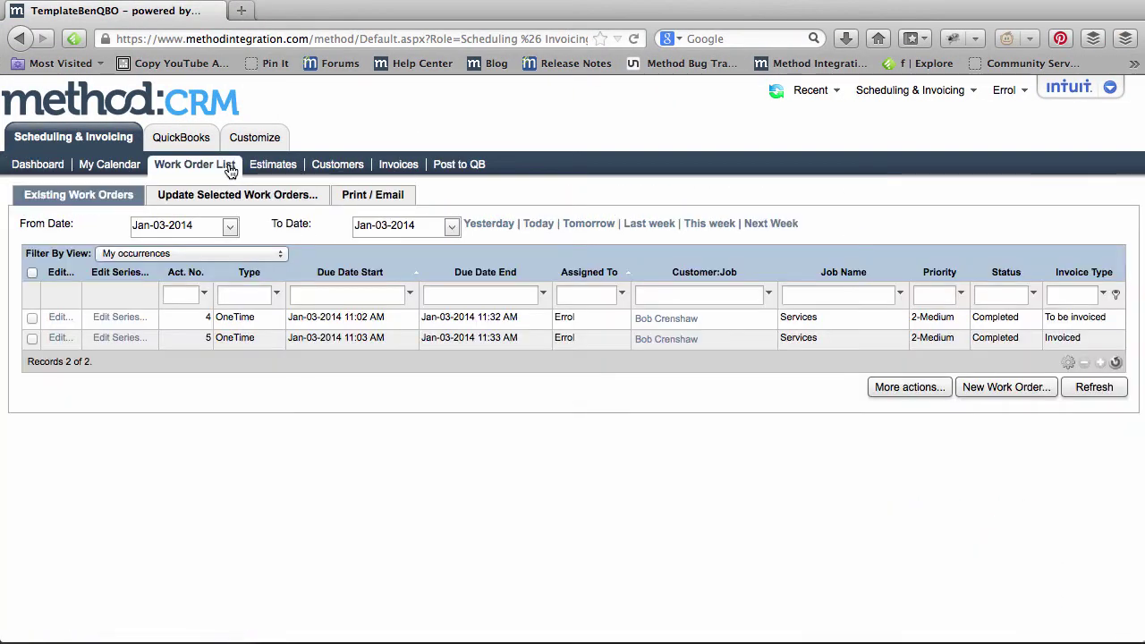
pyautogui.click(266, 255)
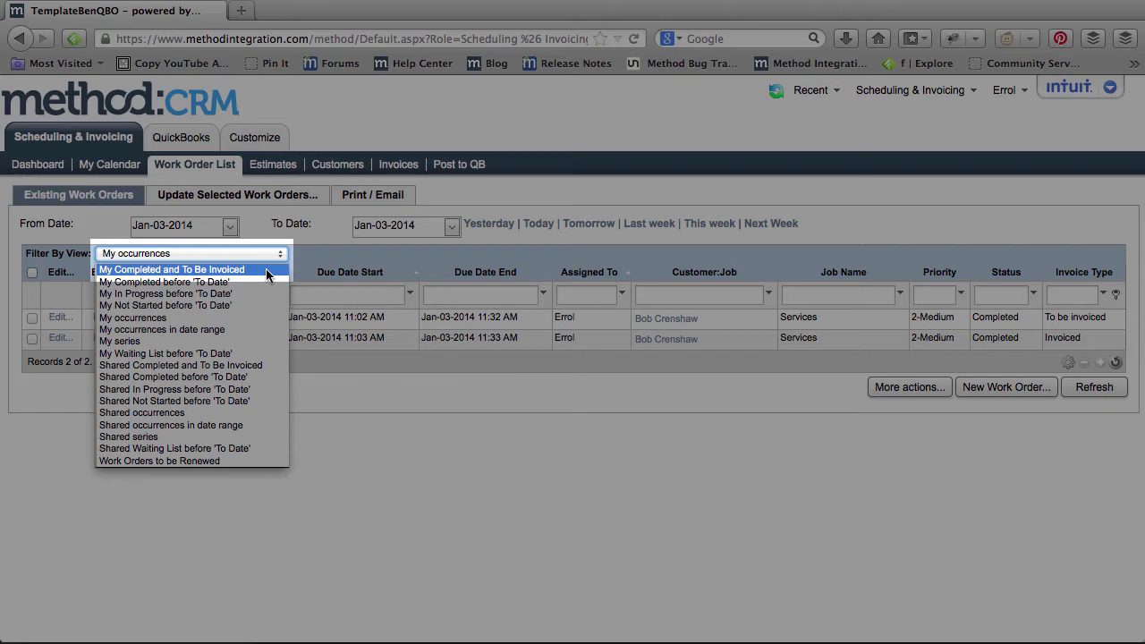
pyautogui.click(267, 271)
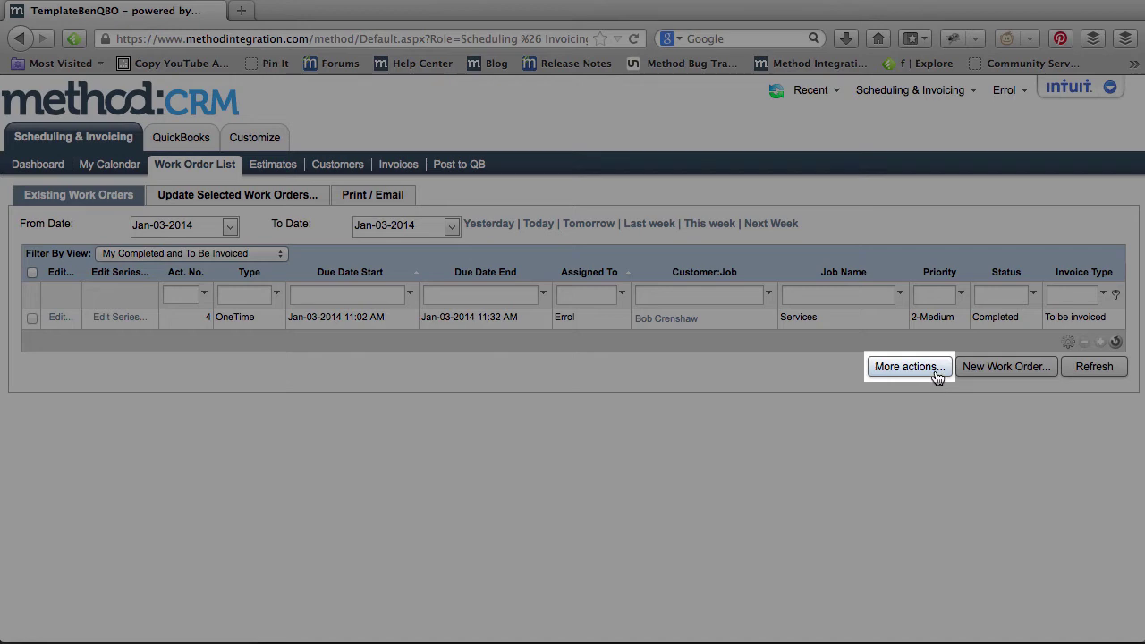
# Start invoicing all work orders listed in the grid, bringing up the invoice preferences
pyautogui.click(936, 372)
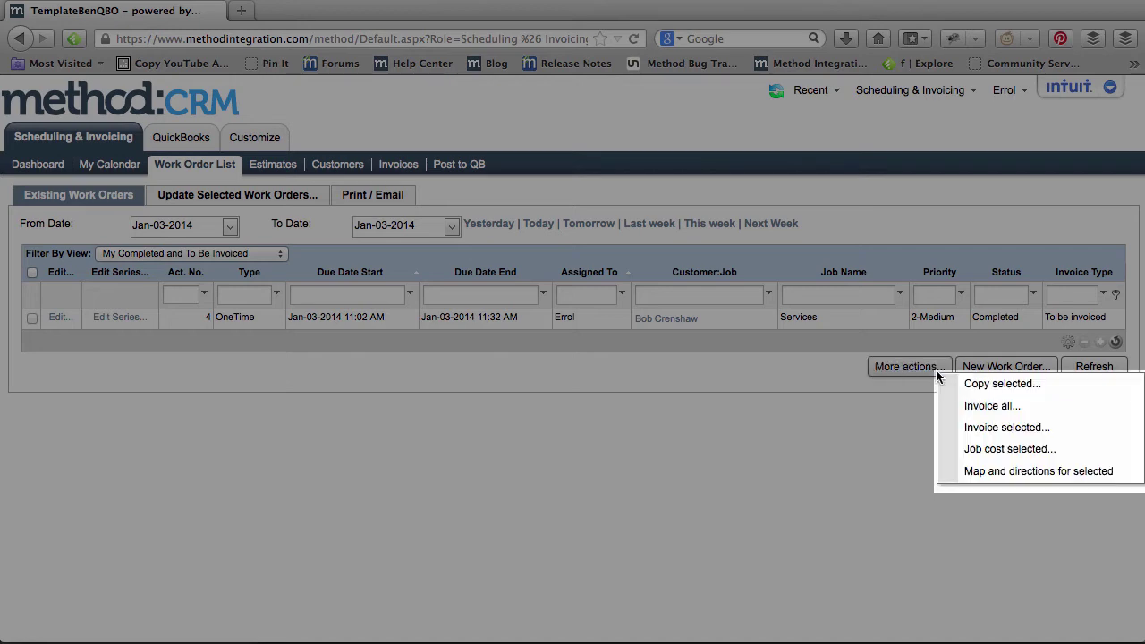
pyautogui.click(988, 405)
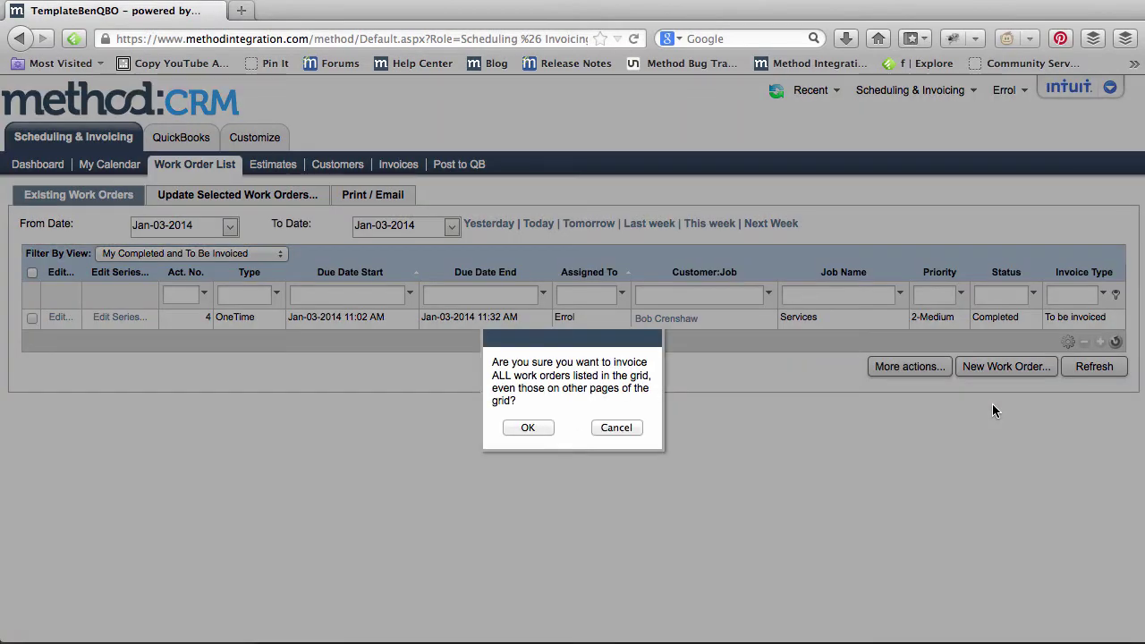
pyautogui.click(527, 428)
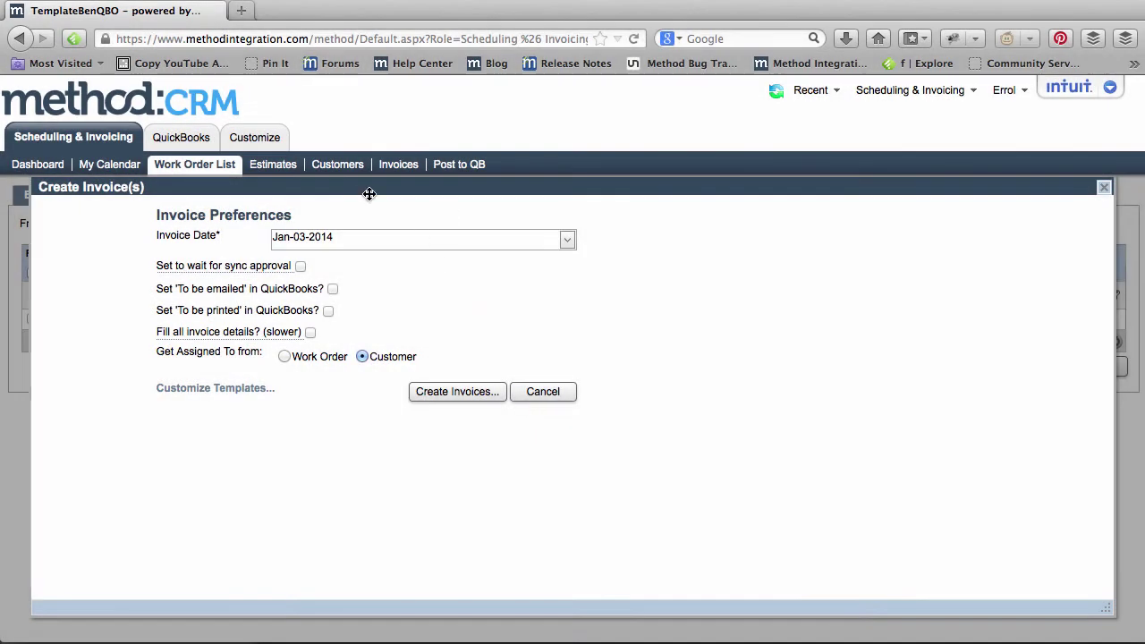
# Check the Assigned To setting in the customer's additional info and return to the Work Order List
pyautogui.click(359, 168)
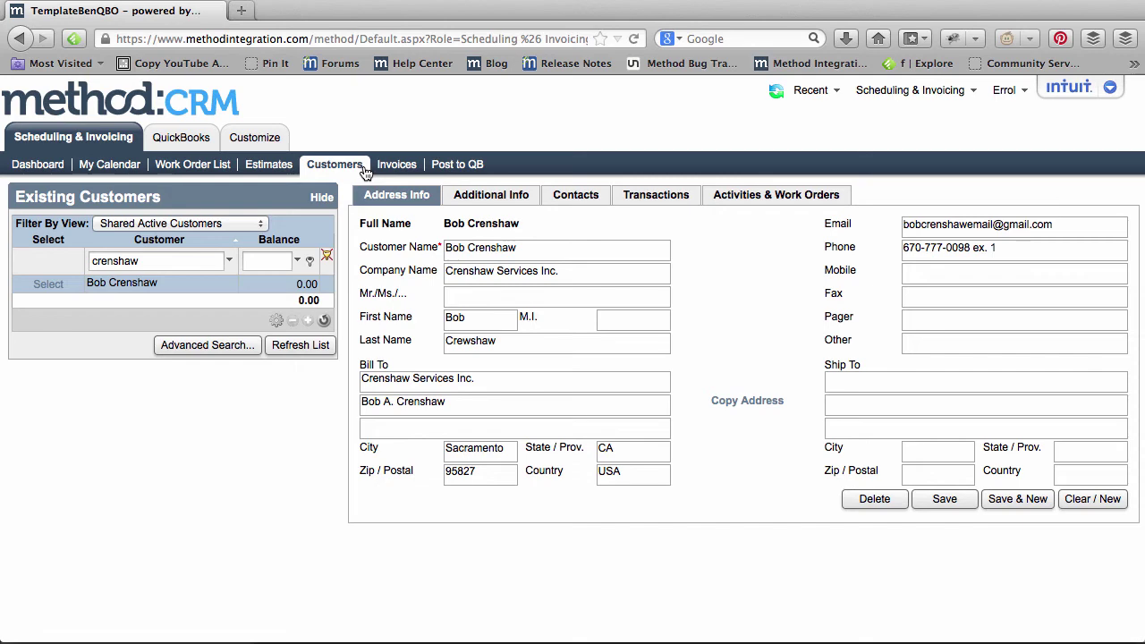
pyautogui.click(536, 201)
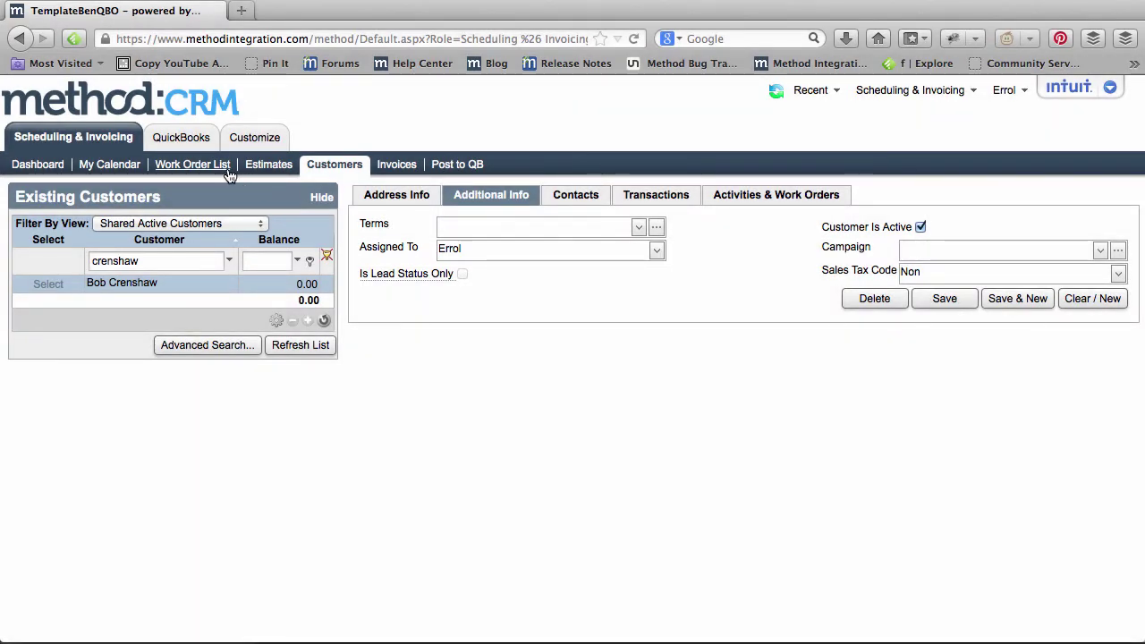
pyautogui.click(229, 170)
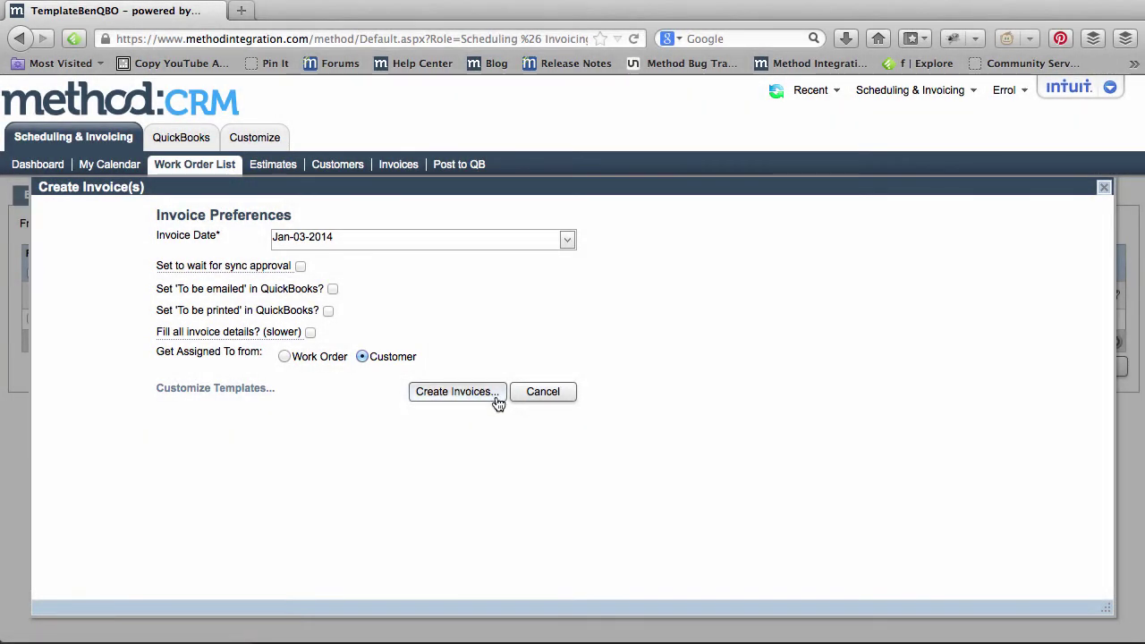
# Create the invoice with Assigned To taken from the customer and review that field on the new invoice
pyautogui.click(497, 398)
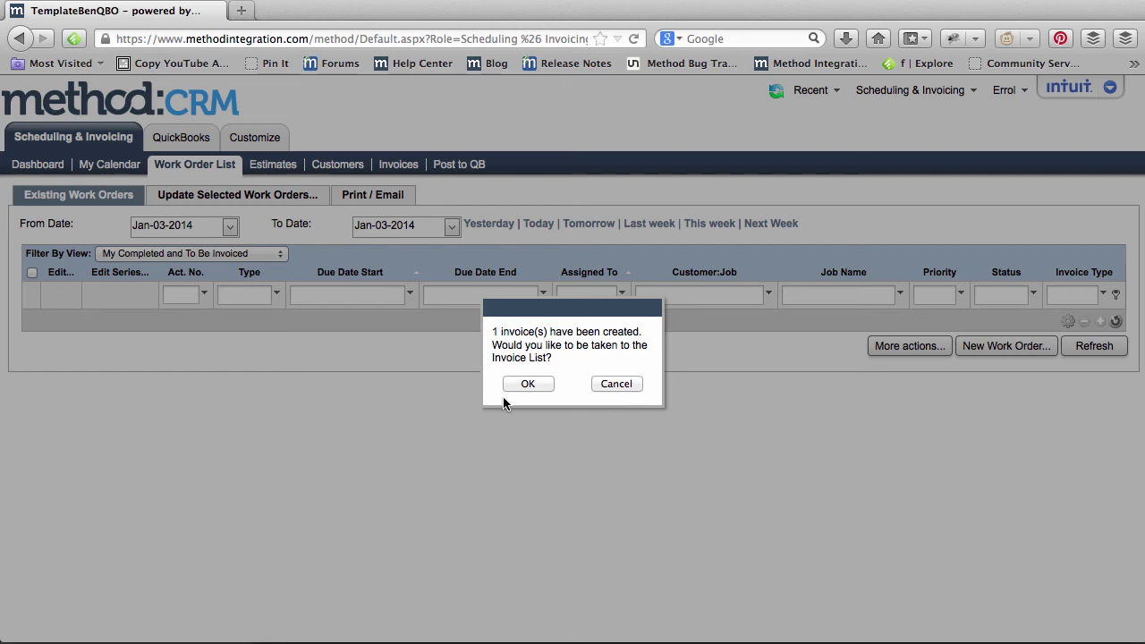
pyautogui.click(528, 384)
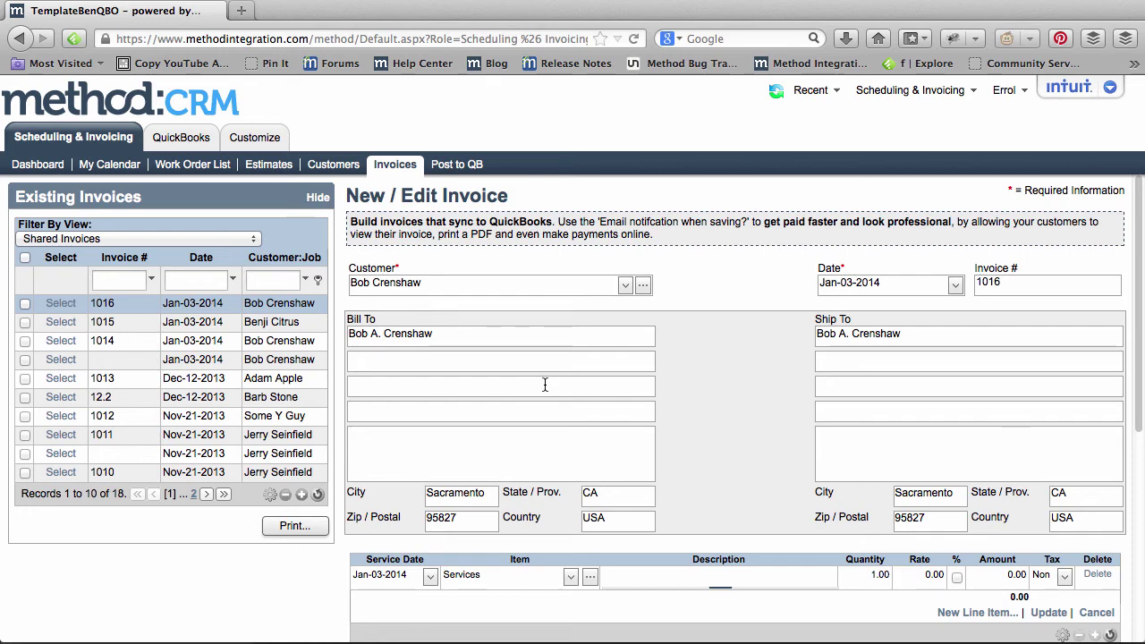
pyautogui.scroll(-8, 545, 385)
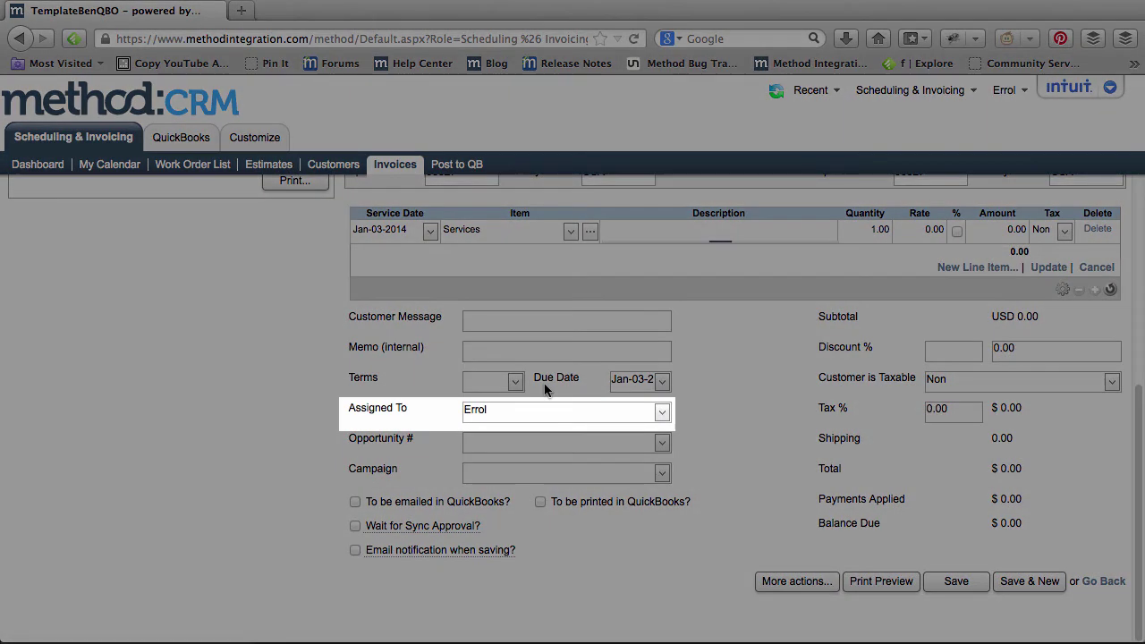